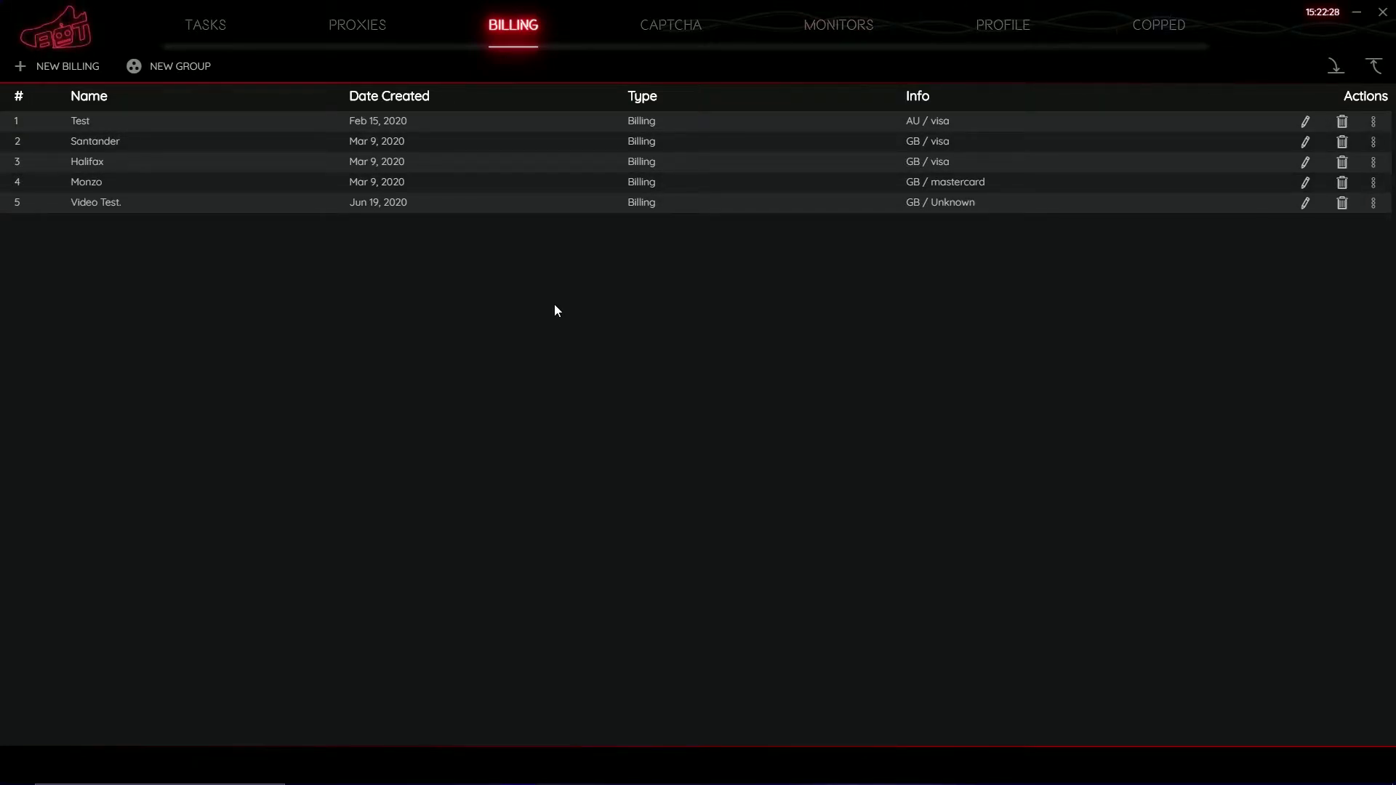
Start a new billing profile and move into the shipping first-name field.
left_click(64, 71)
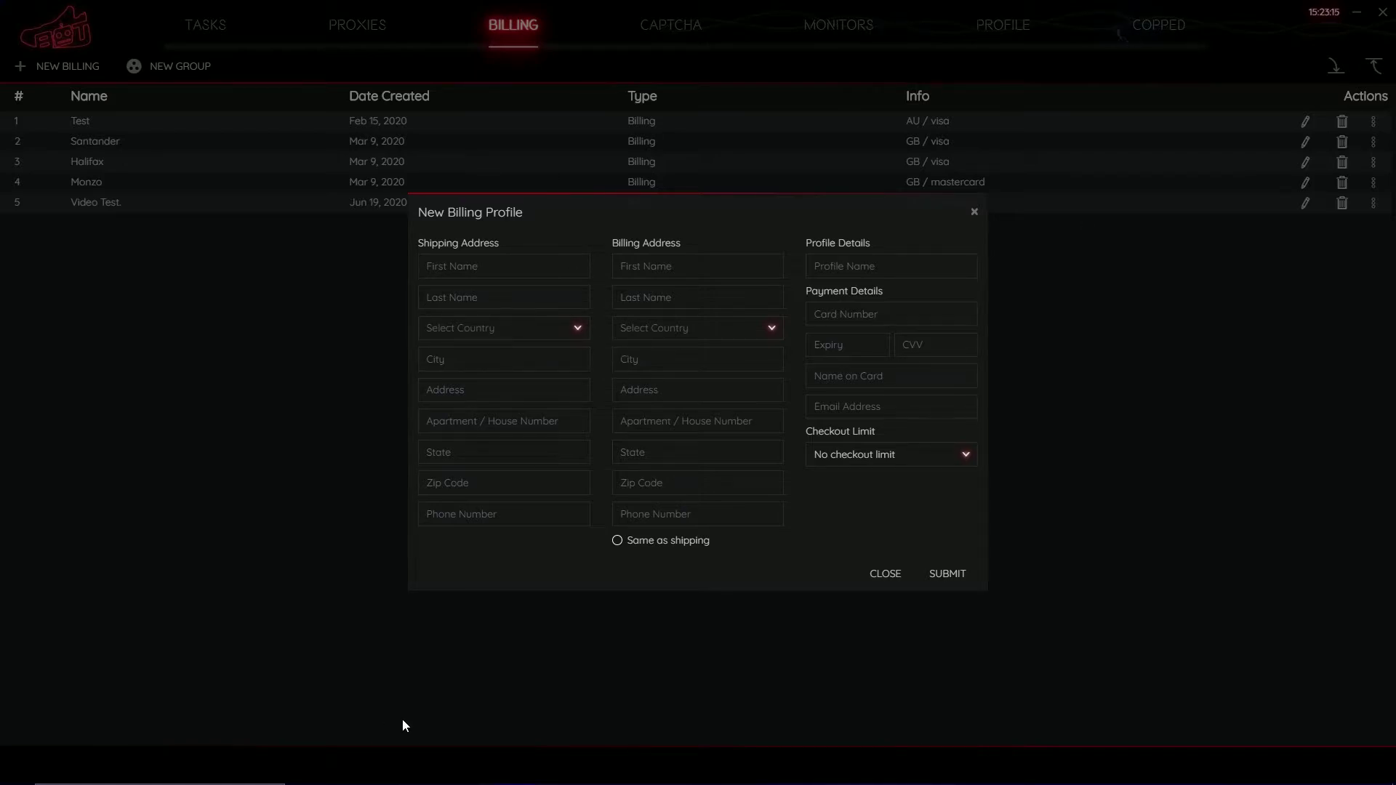
key("Tab")
Enter the shipping first and last name and choose United Kingdom as the country.
type("John")
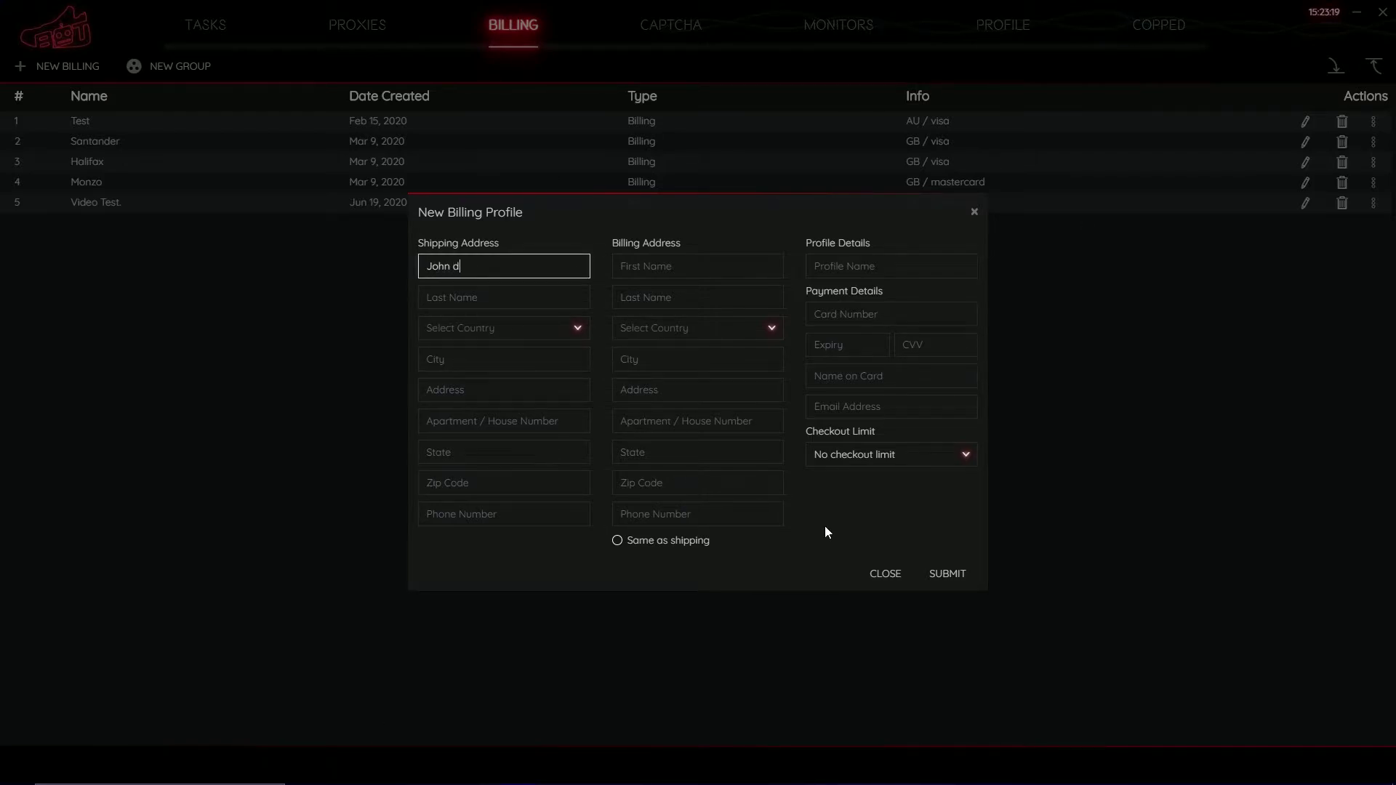
key("Tab")
type("Doe")
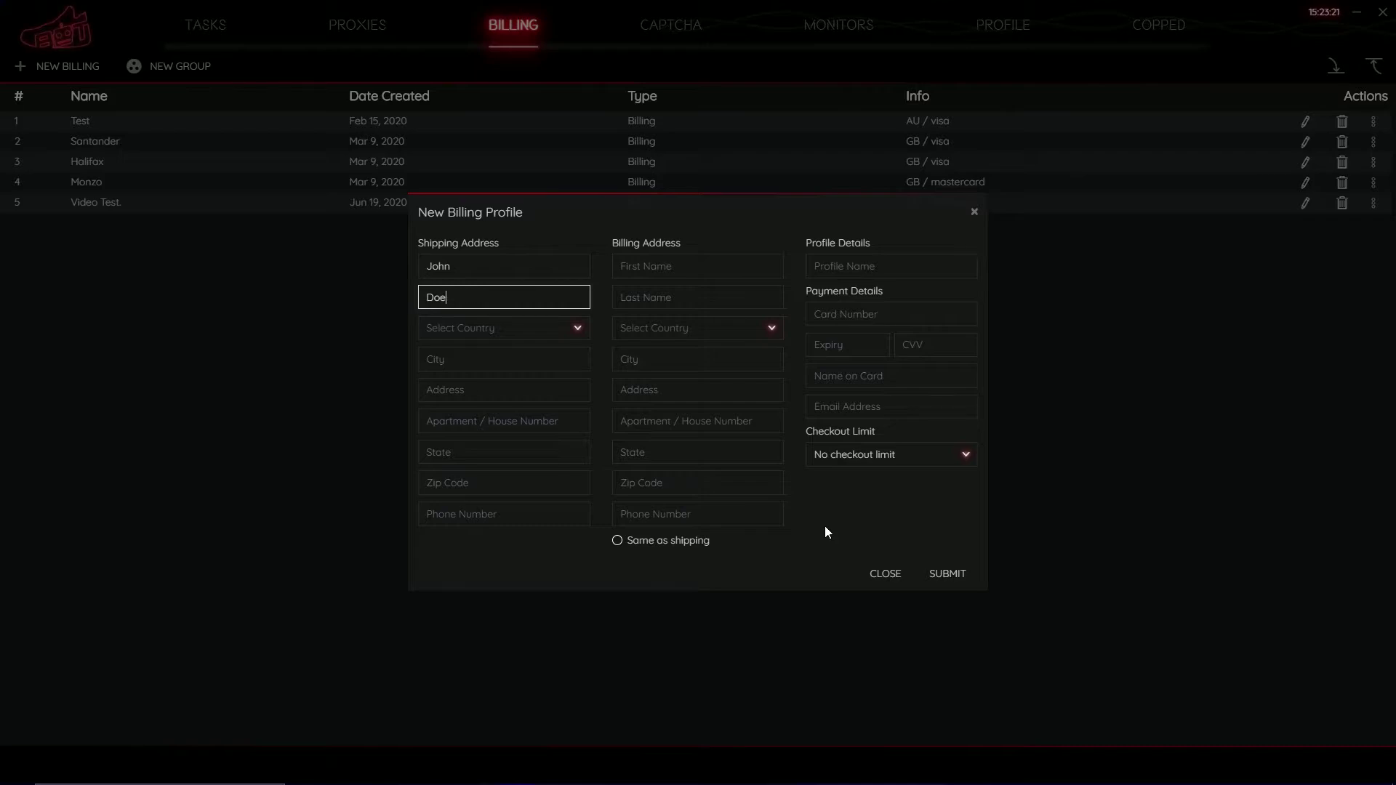
key("Tab")
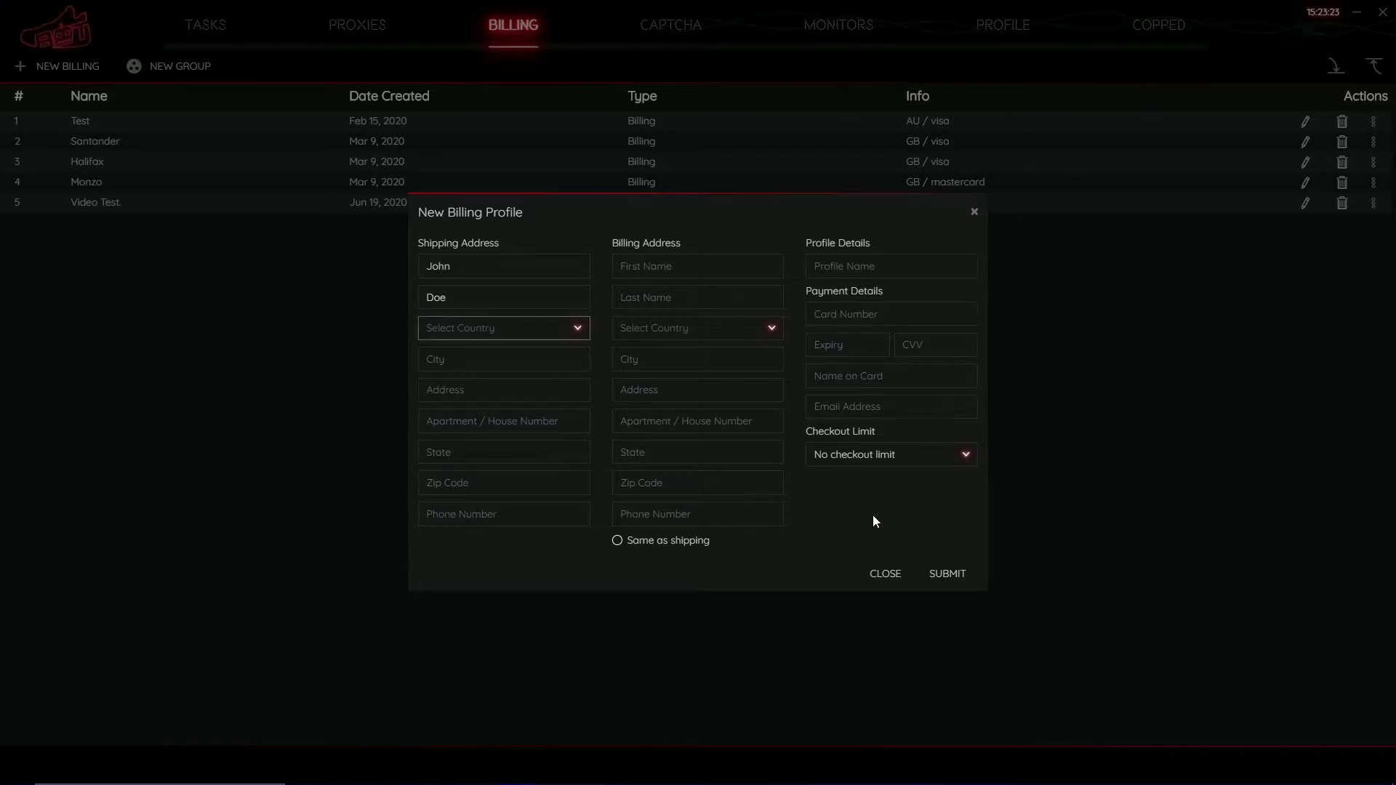
left_click(587, 336)
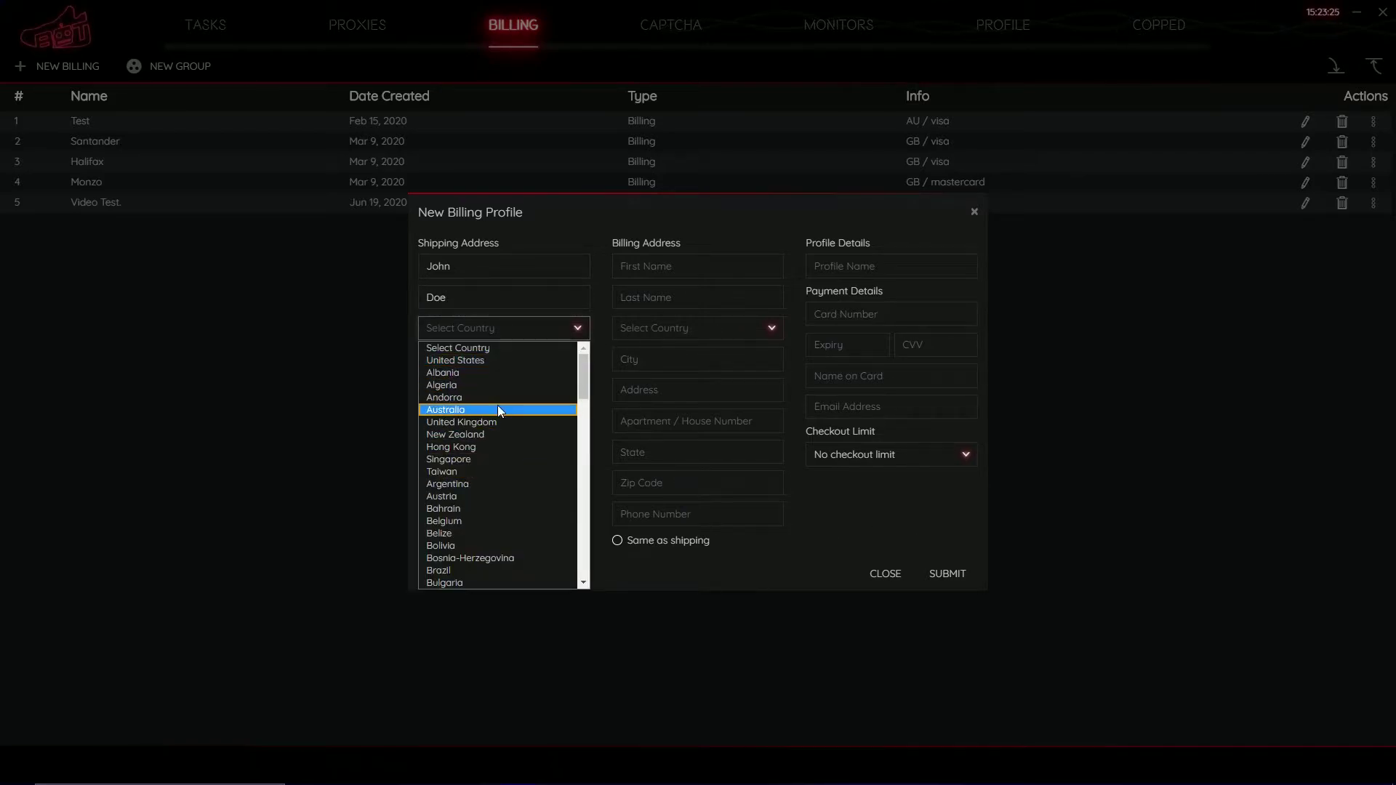
left_click(447, 422)
Fill in the shipping city, street, house number, state, postcode and phone number.
left_click(462, 367)
type("Discord")
key("Tab")
type("123 Test road")
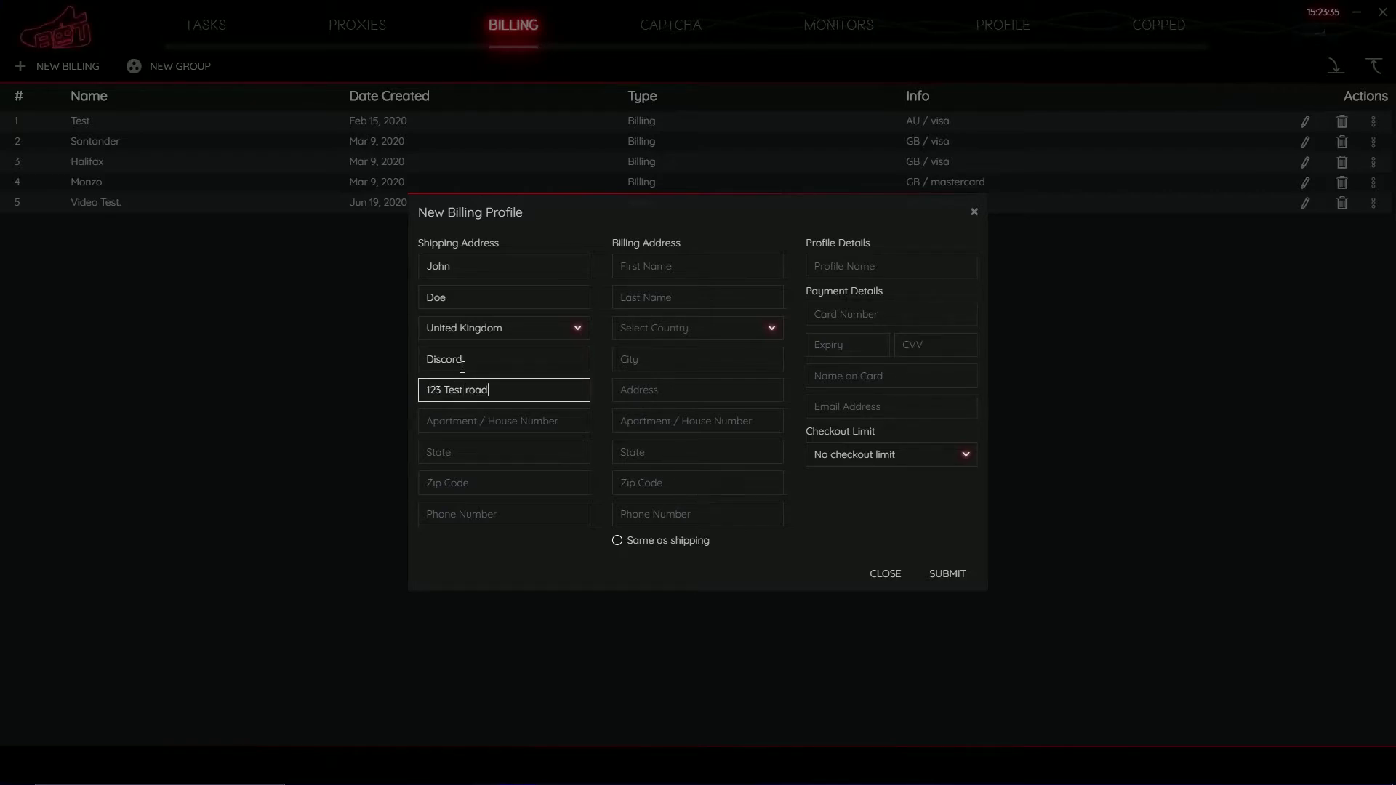
key("Tab")
type("123")
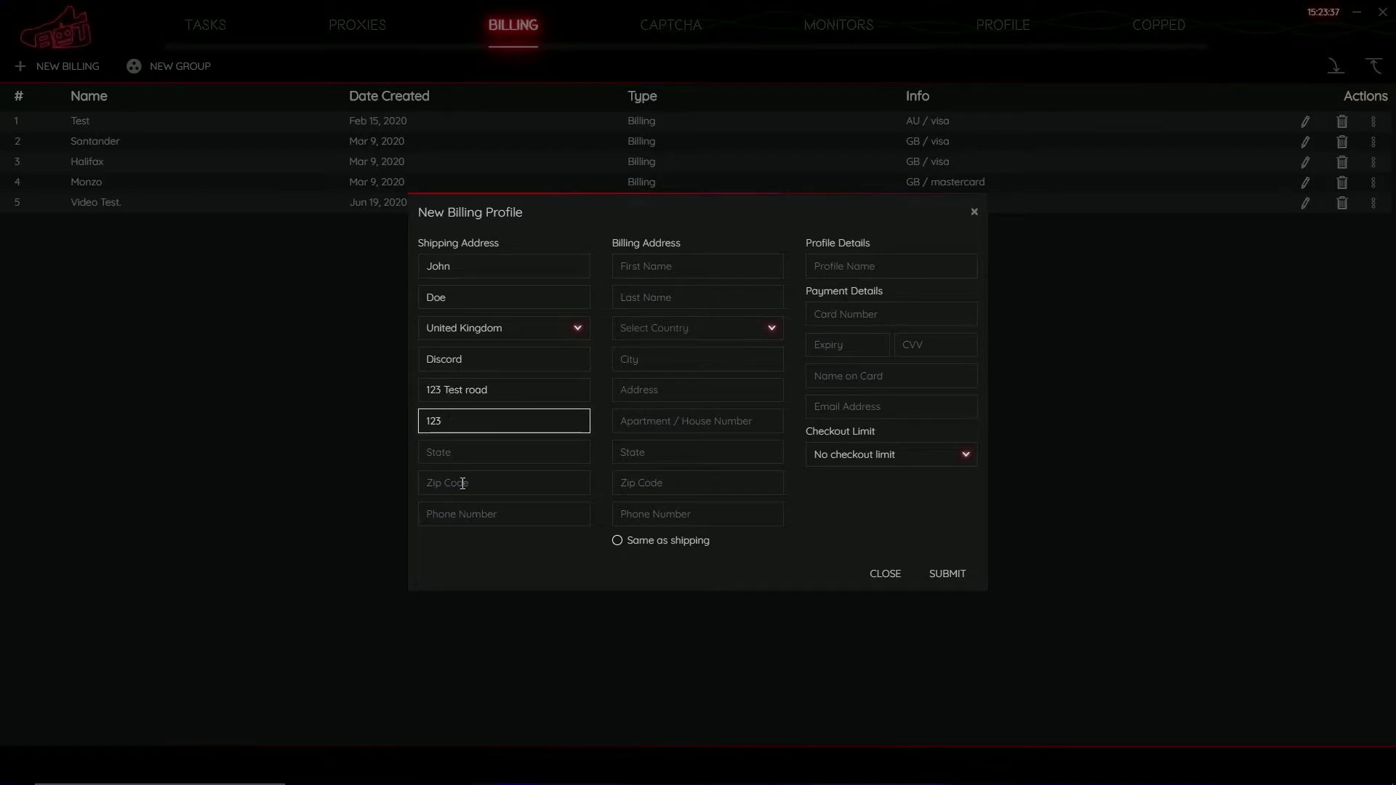
left_click(472, 454)
type("Discord")
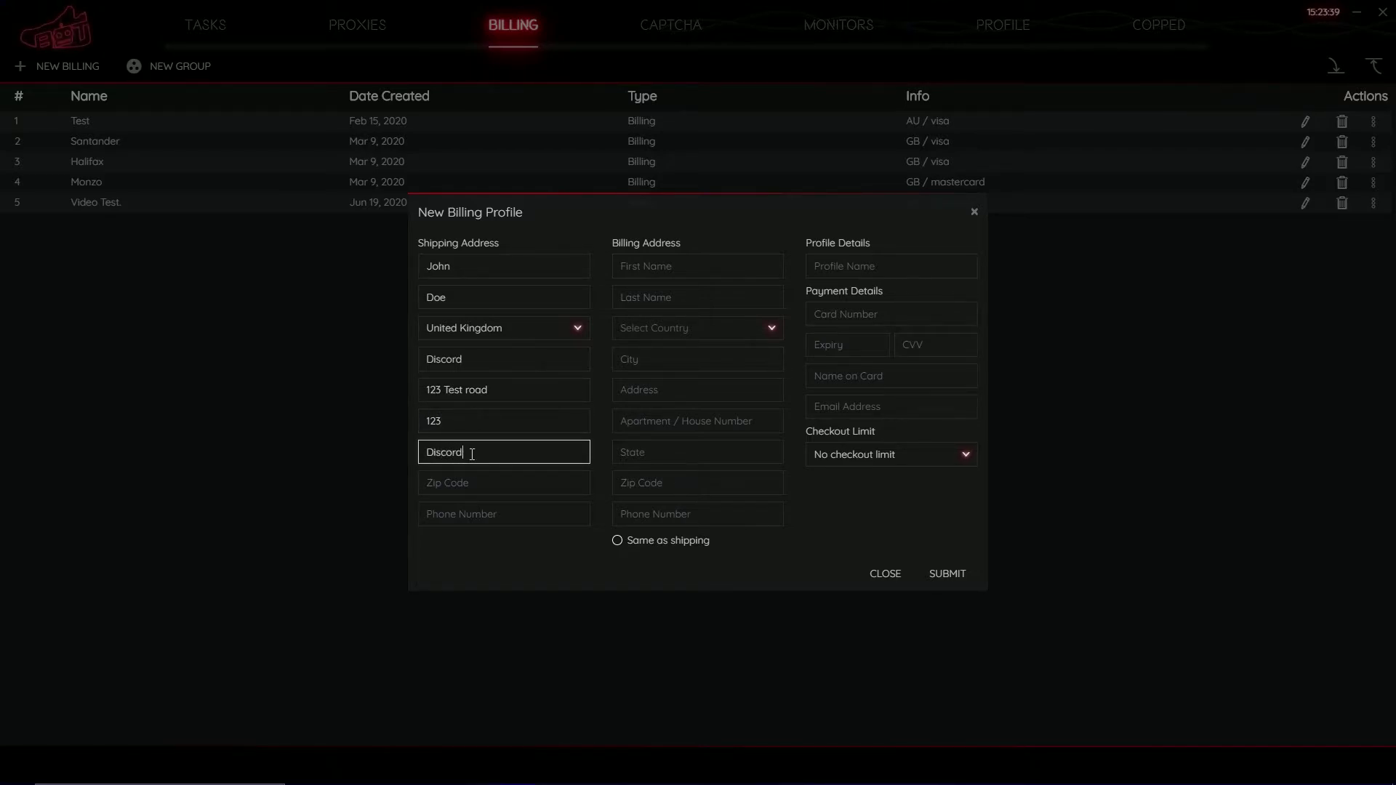
key("Tab")
type("67YH 8UH")
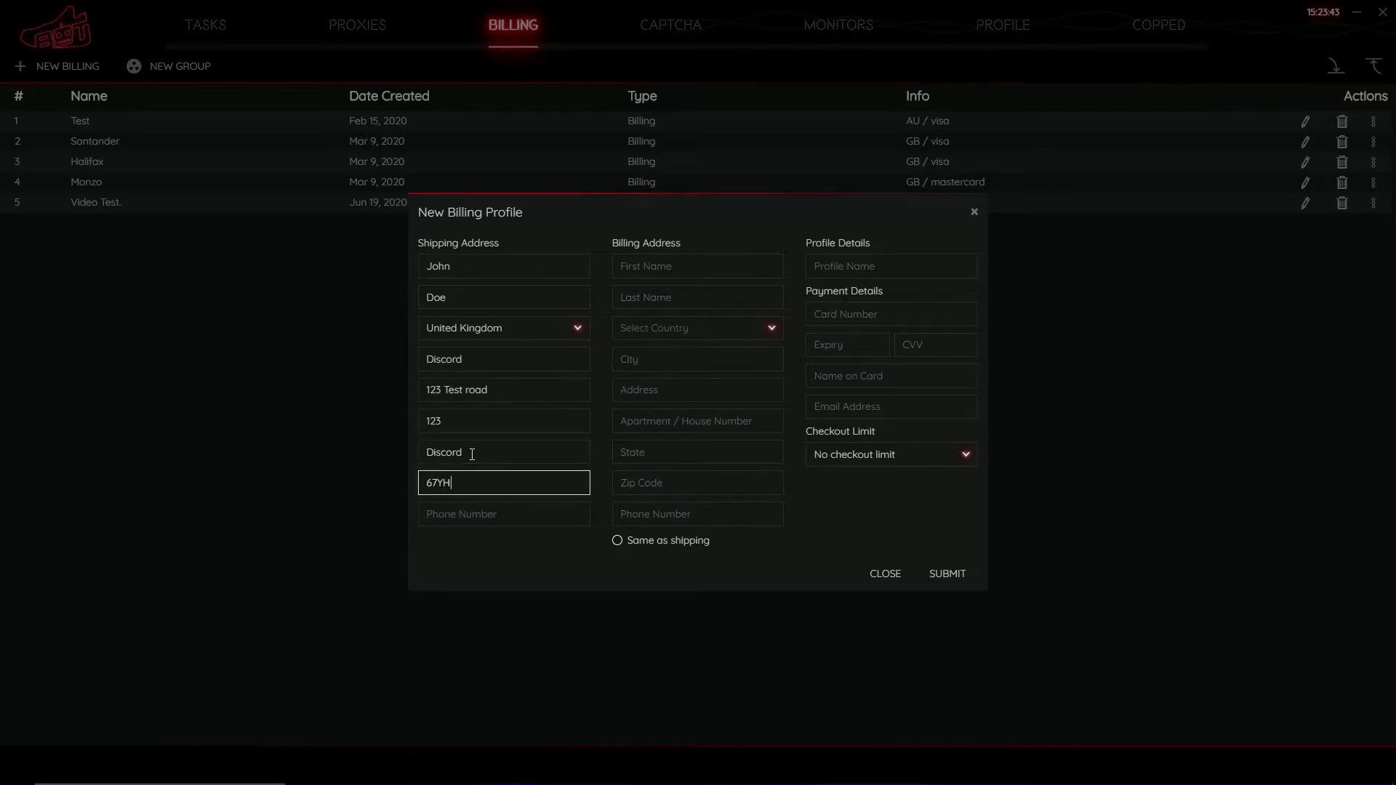
left_click(476, 514)
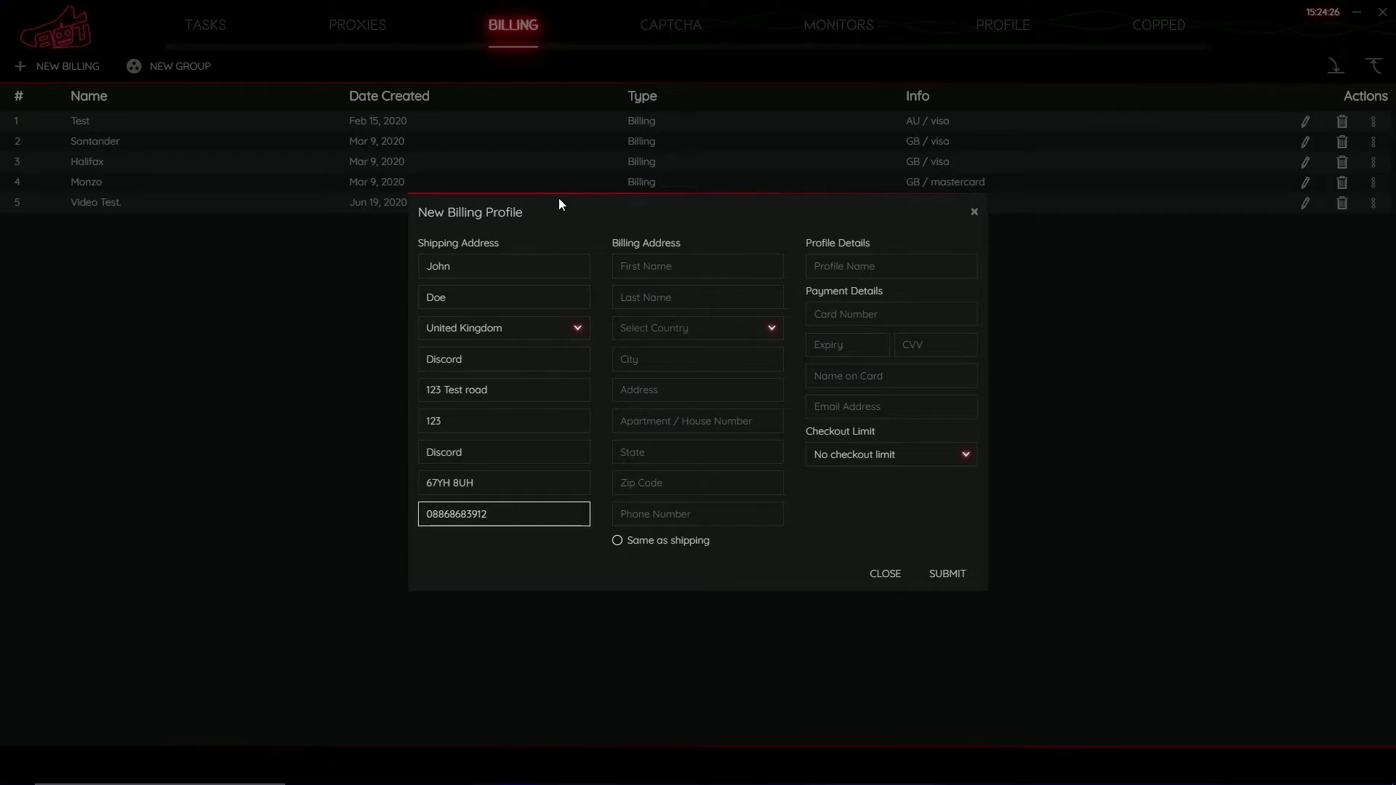
Tick 'Same as shipping', name the profile 'NSB Video Profile', and enter the card number.
left_click(618, 540)
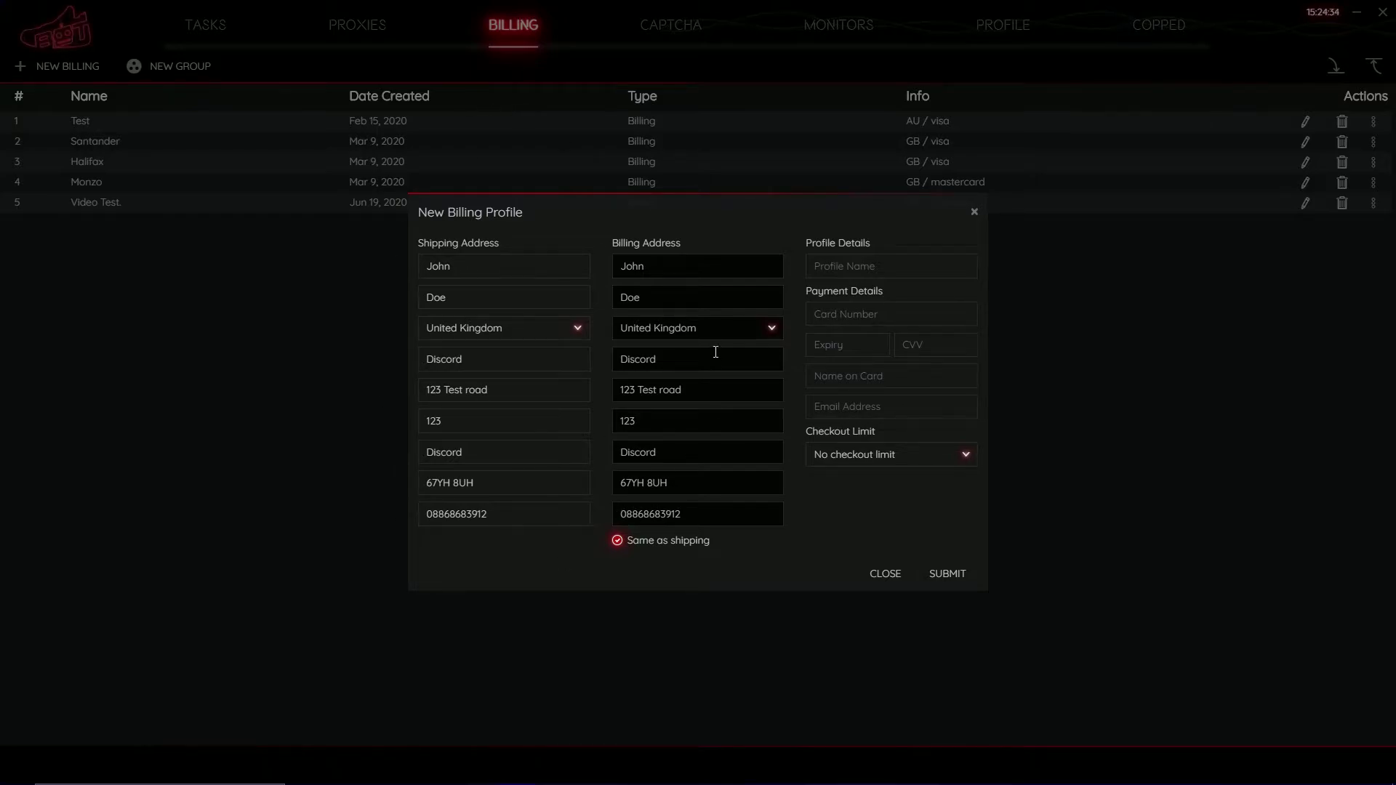
left_click(883, 260)
type("NSB Videro")
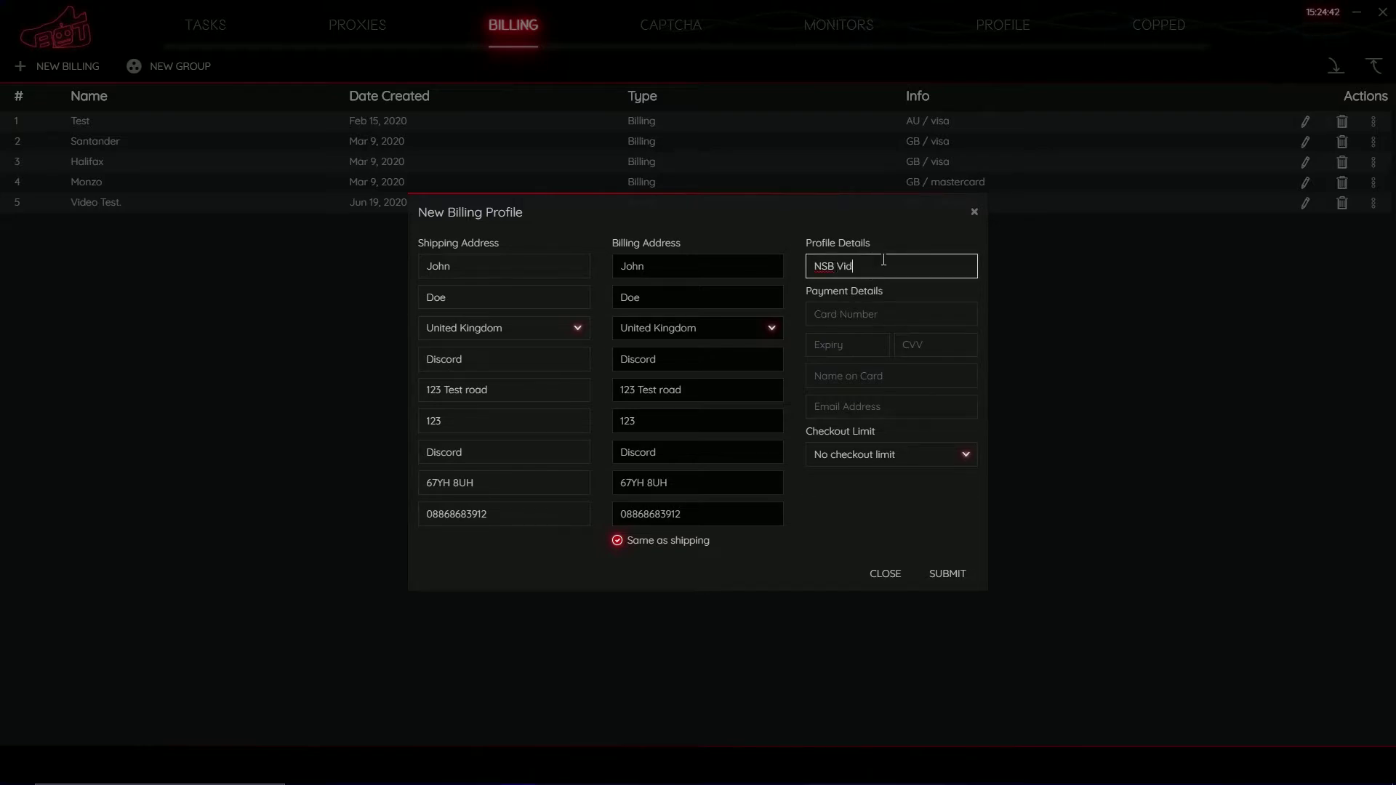
key("BackSpace")
key("BackSpace")
key("BackSpace")
type("o Profile")
left_click_drag(899, 266, 134, 64)
key("Tab")
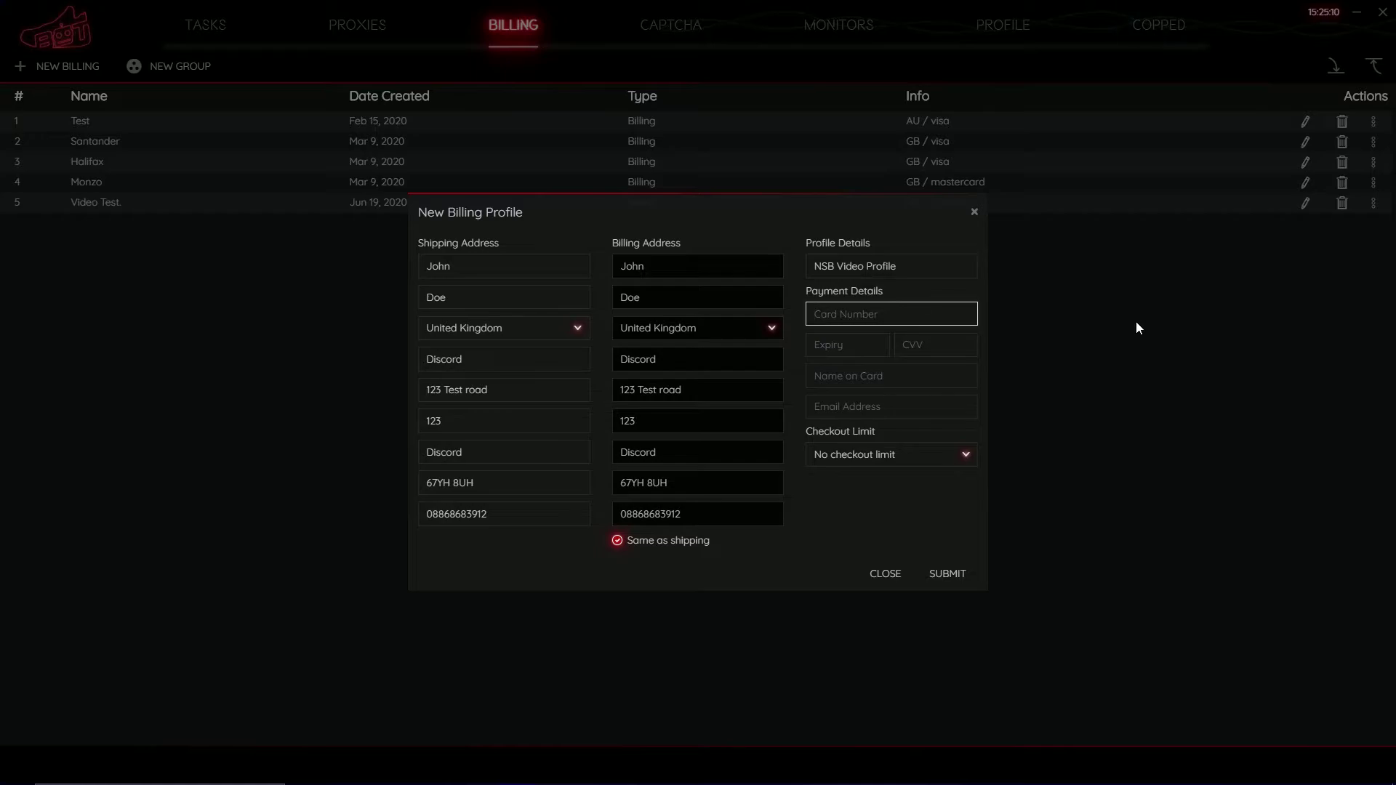
Enter expiry date 02 / 22, the CVV, the cardholder's name and the e-mail address.
key("Tab")
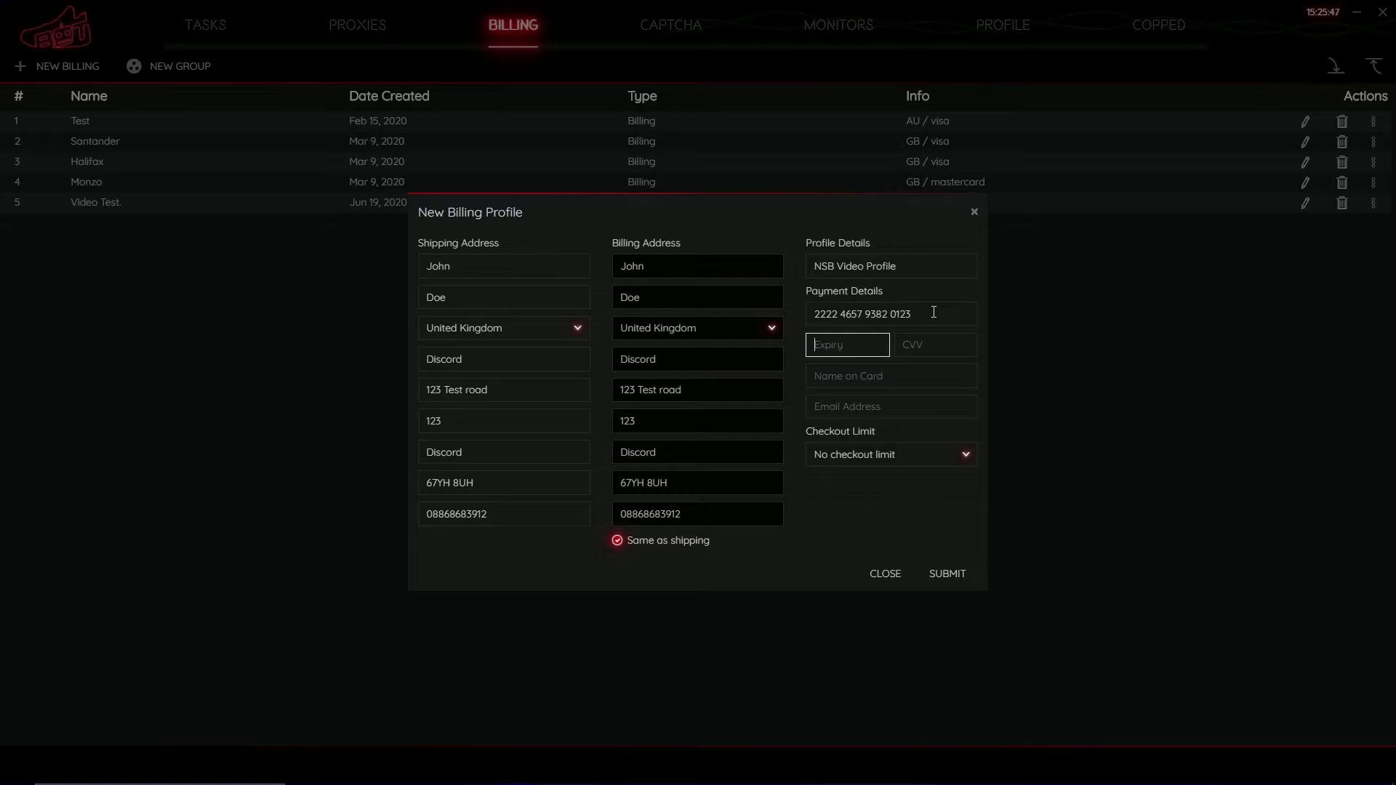
type("02 / 22")
left_click(949, 353)
type("111")
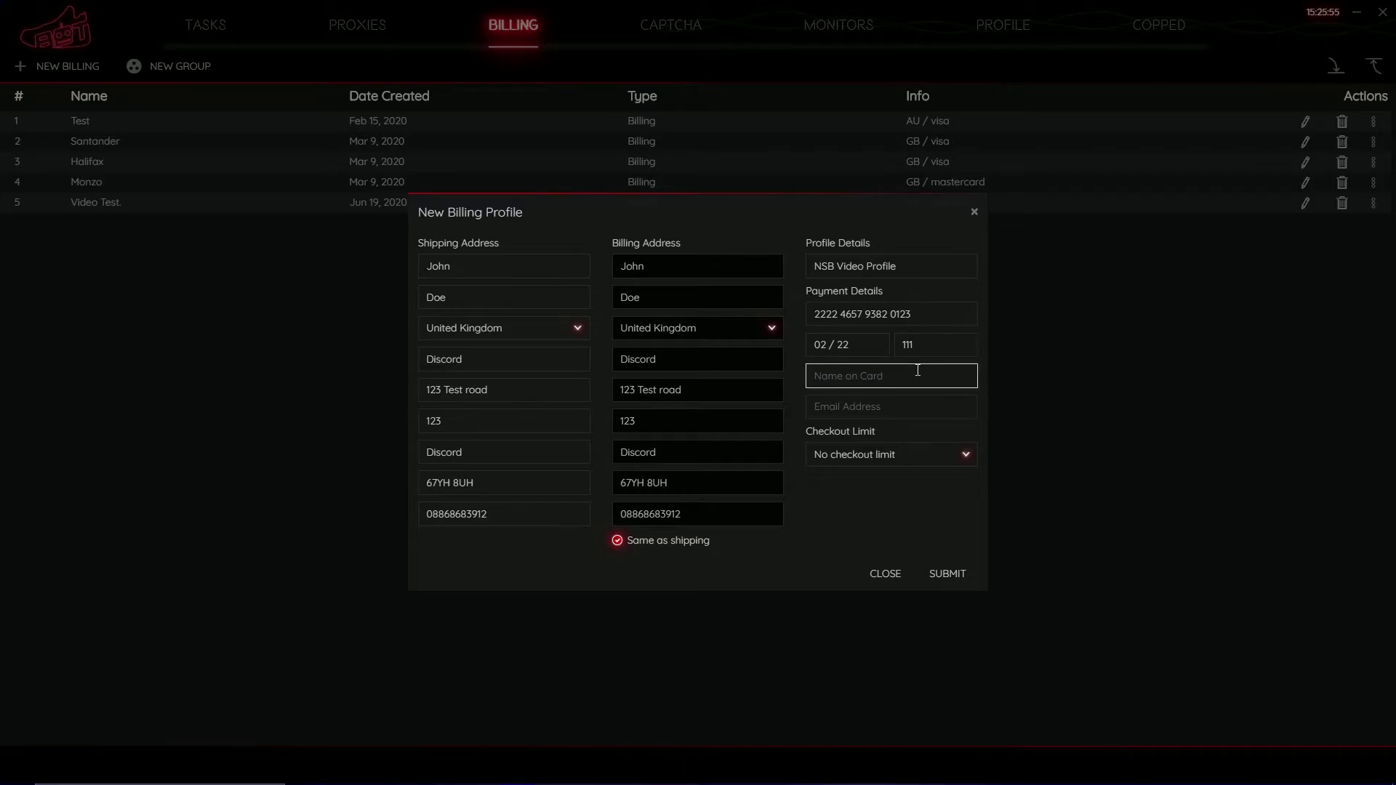
type("John")
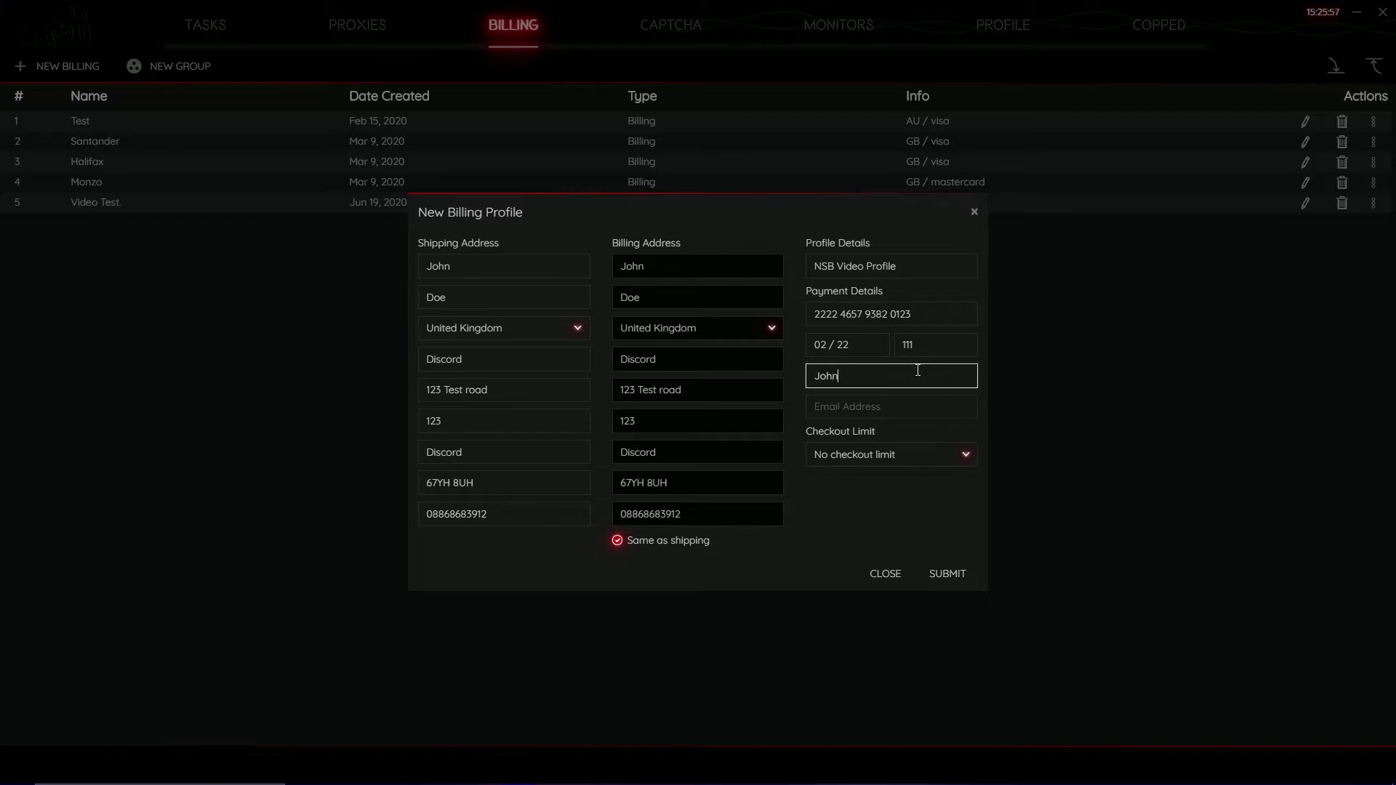
key("Tab")
left_click(918, 370)
type("Doe")
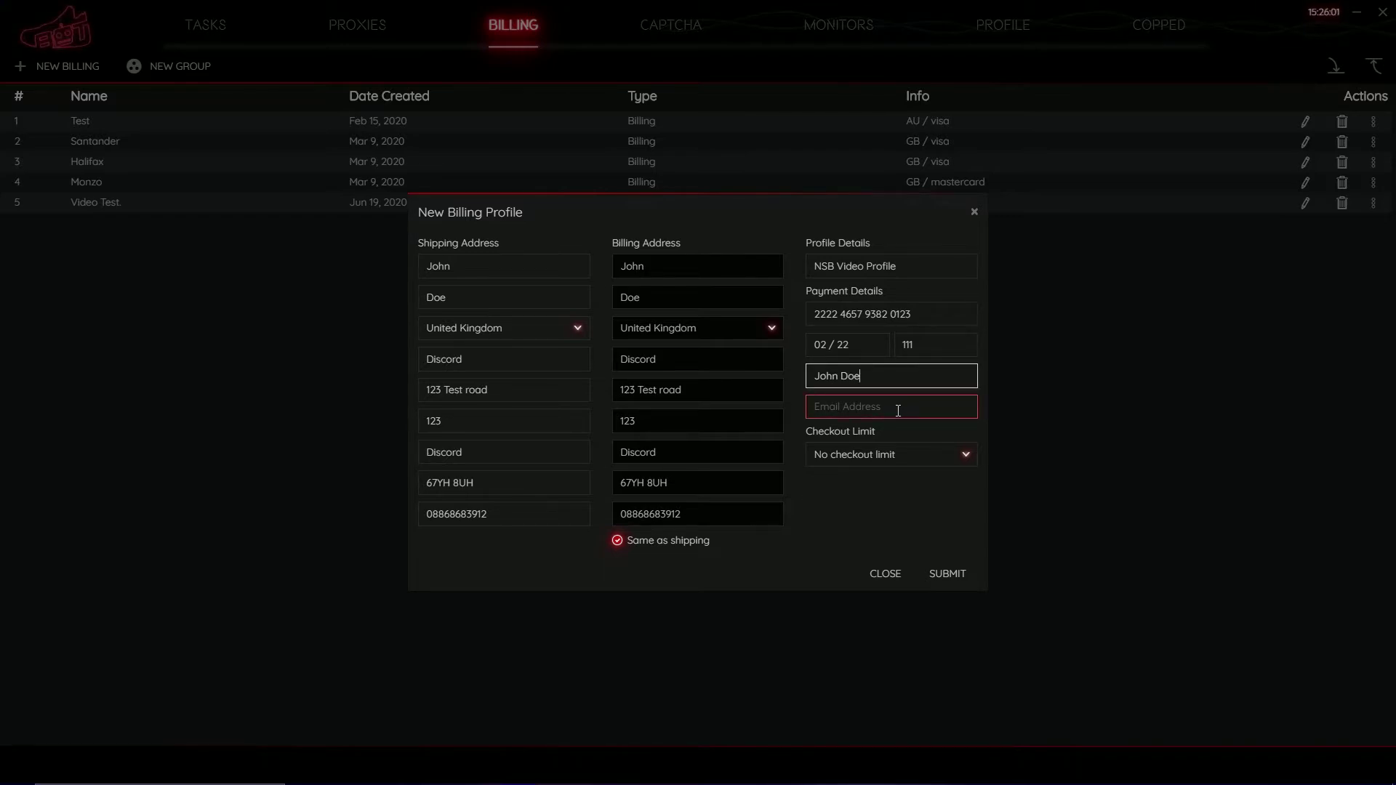
left_click(885, 412)
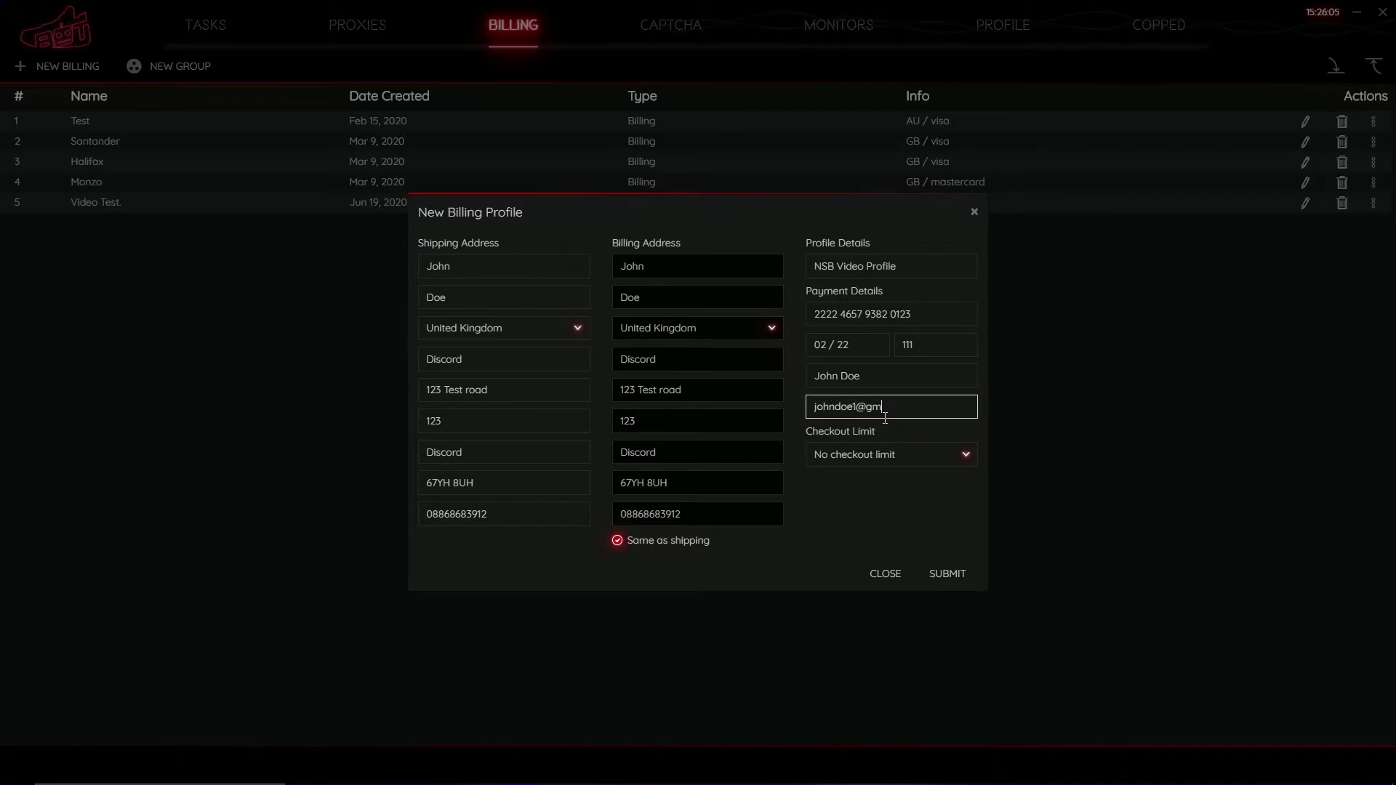
Keep Checkout Limit at 'No checkout limit' and submit the new profile.
left_click(966, 455)
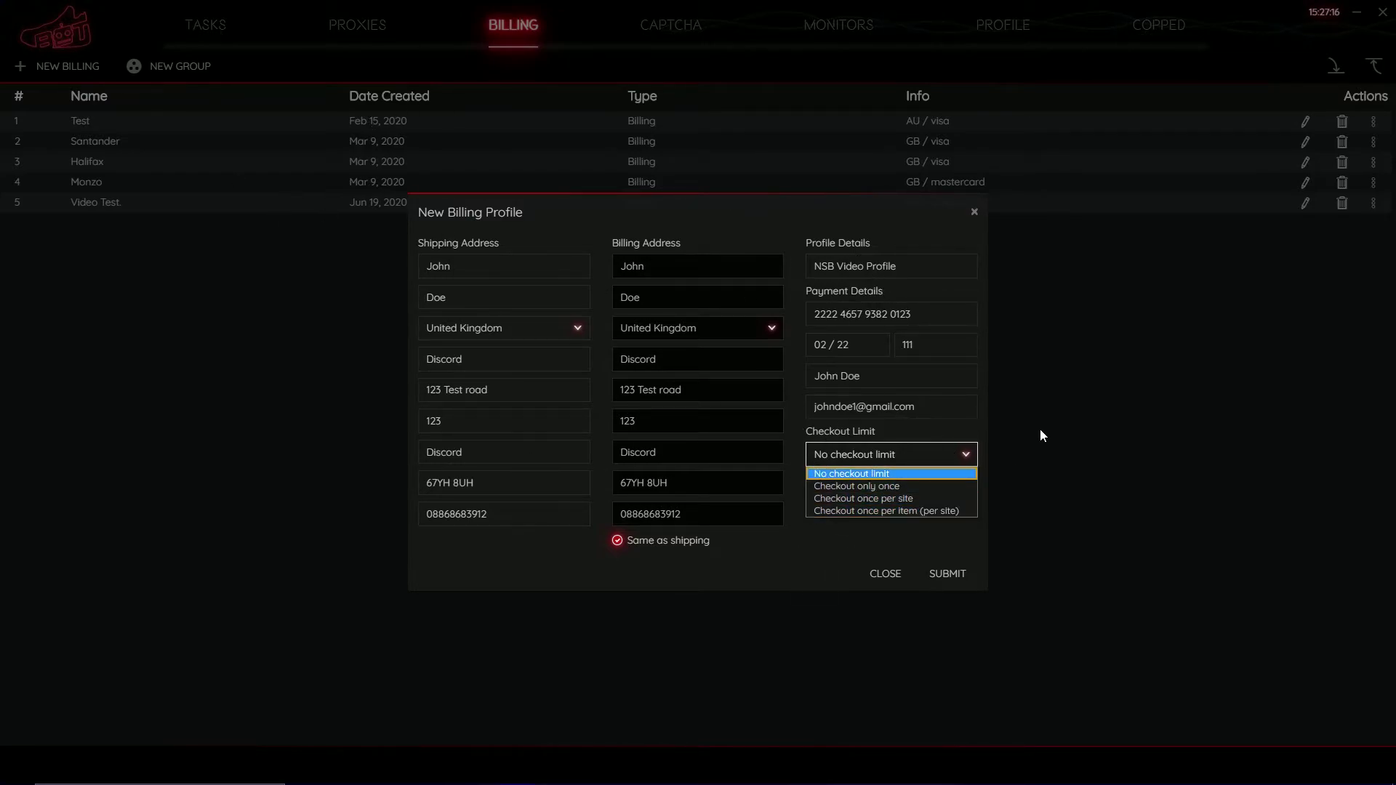
left_click(843, 475)
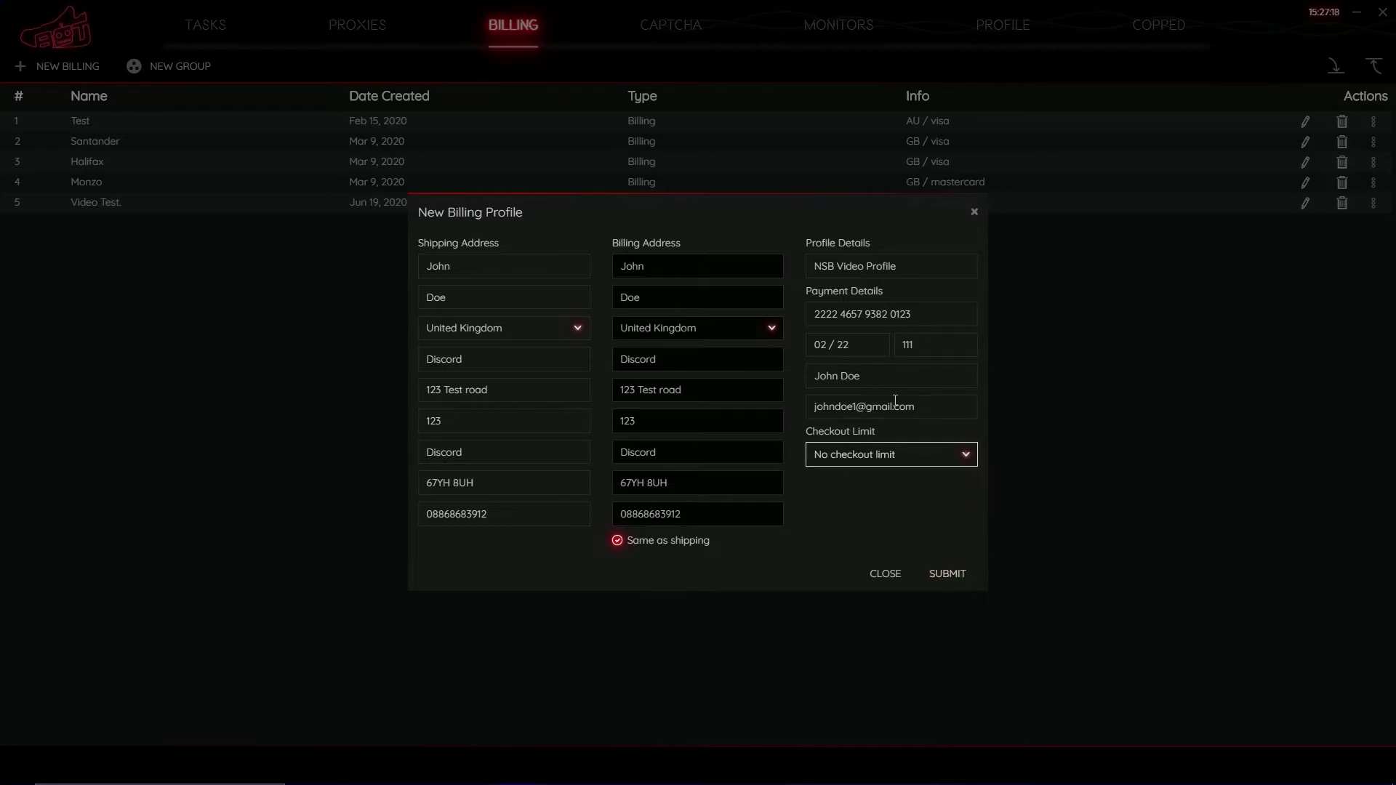
left_click(949, 576)
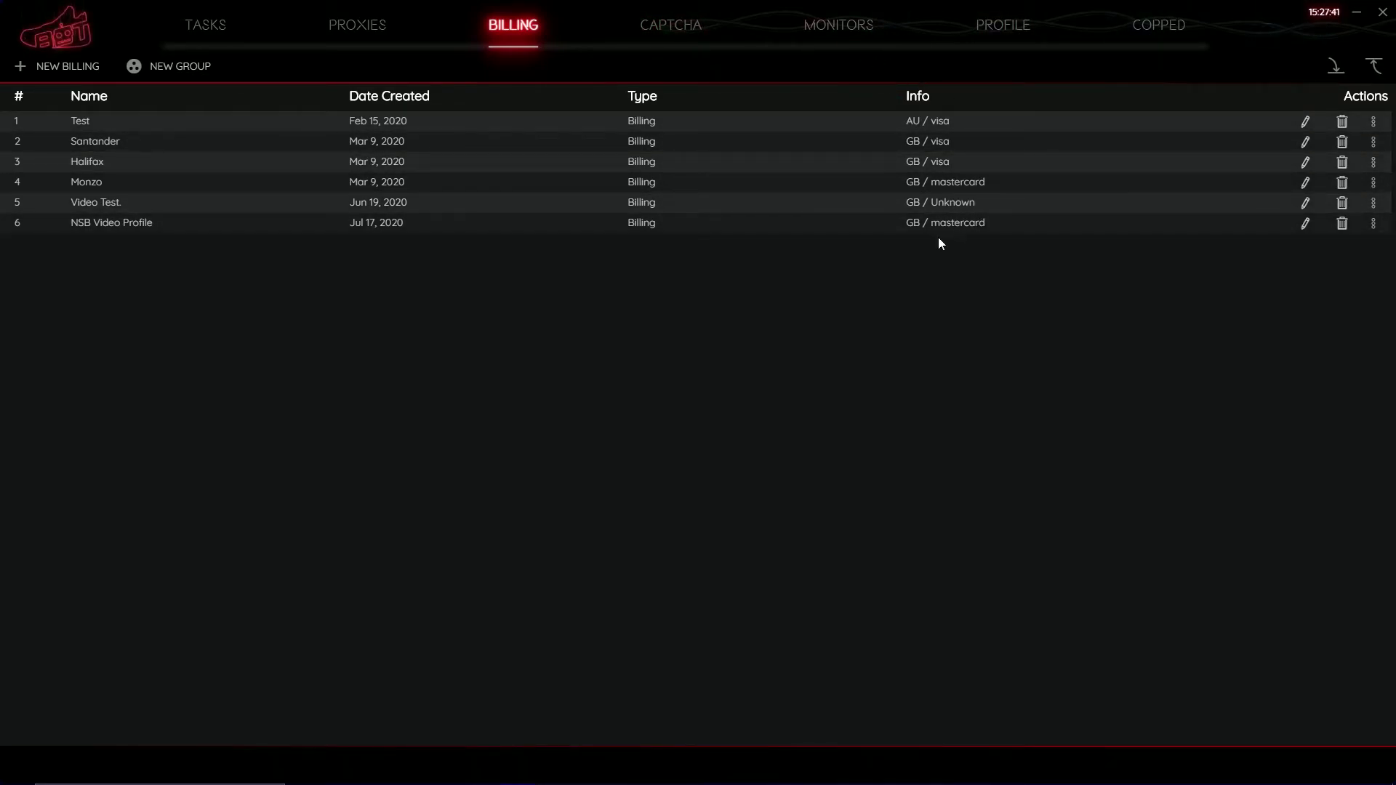
Edit row 6's profile name to 'NSB Video Profile.' and submit the change.
left_click(1306, 223)
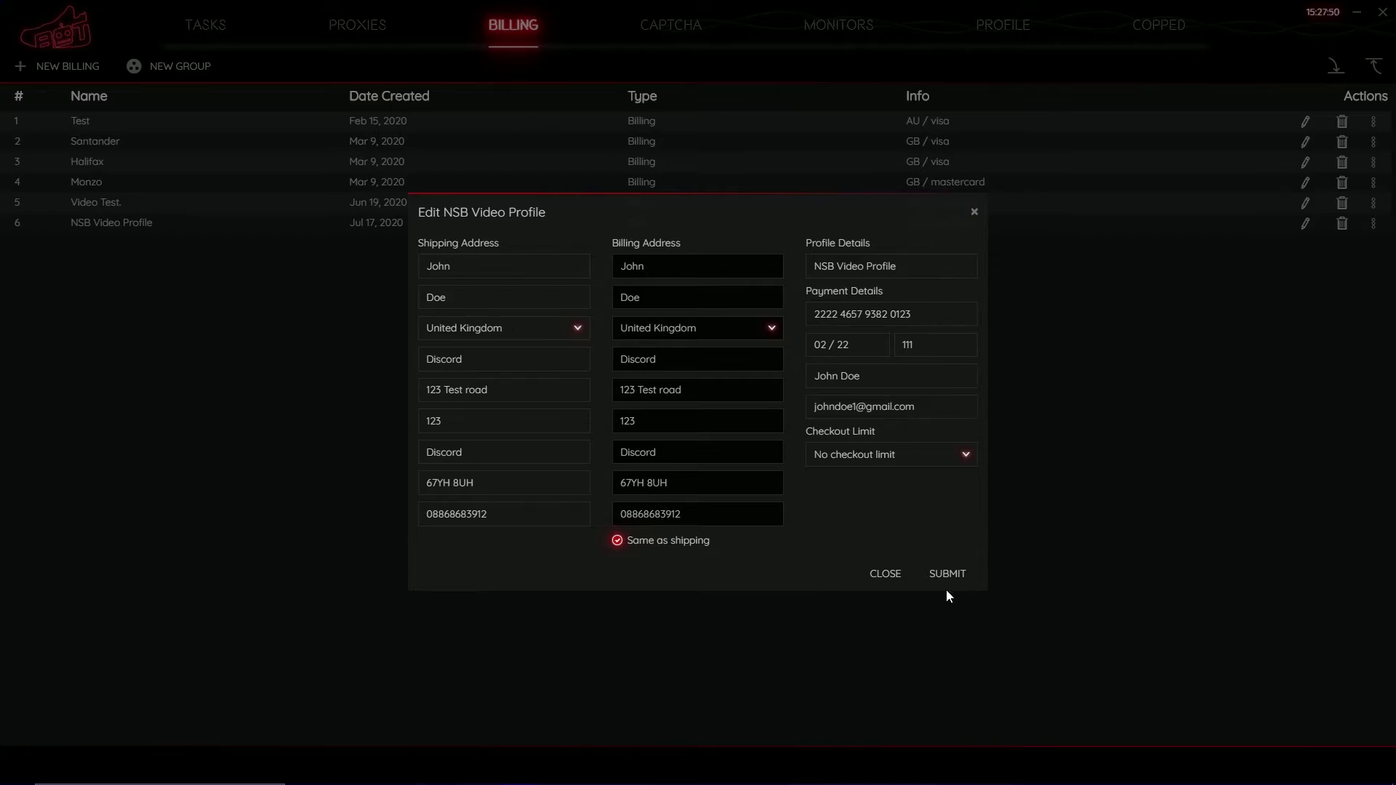
left_click(921, 269)
left_click(948, 576)
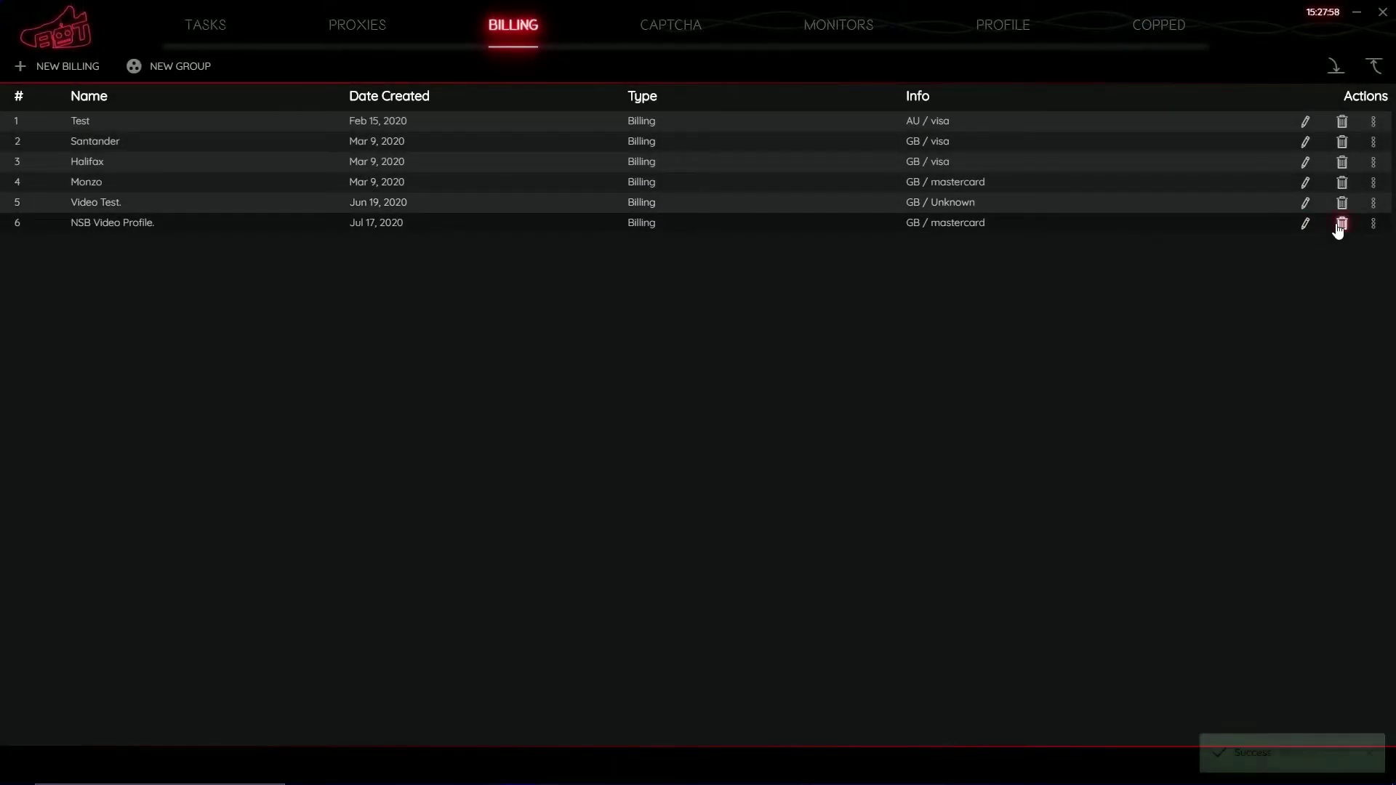
left_click(1373, 225)
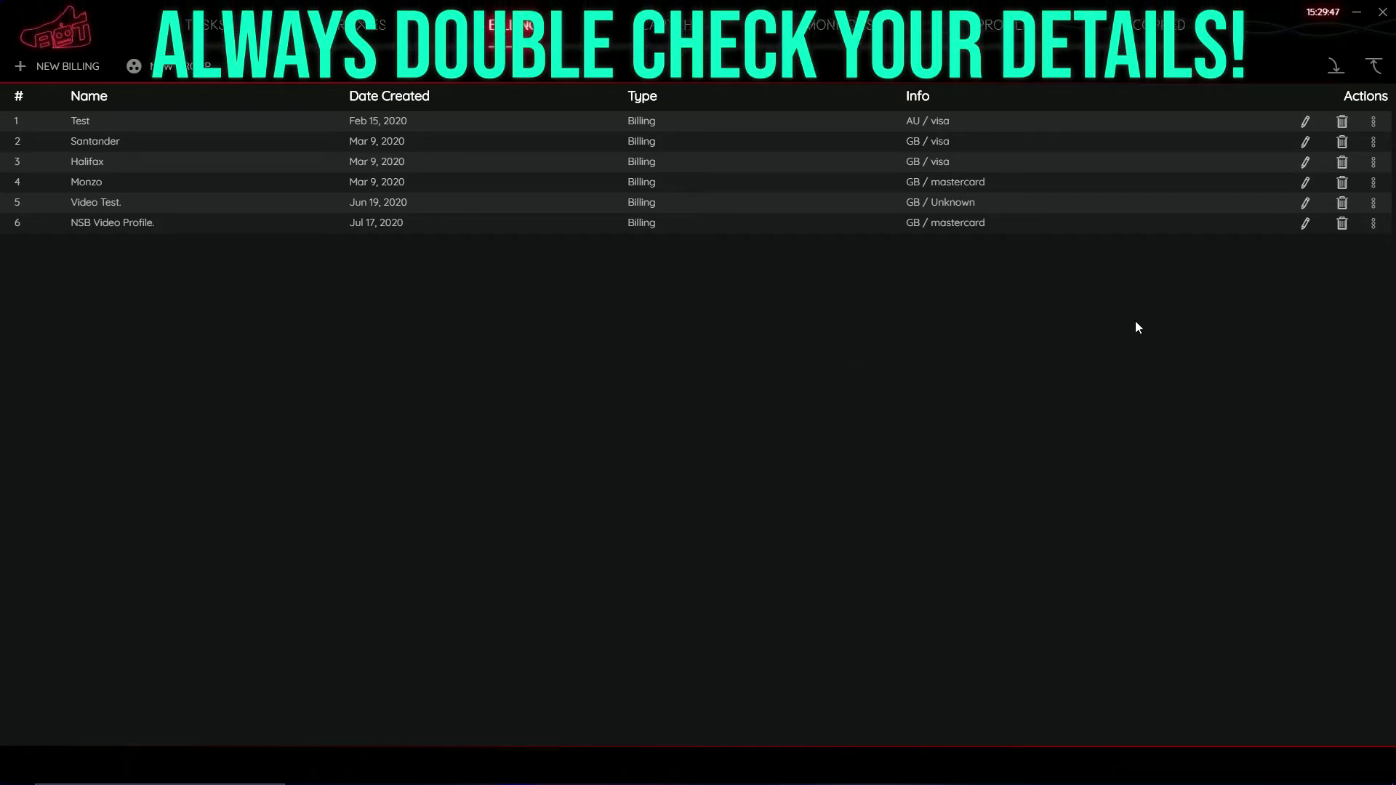
Open row 6's Edit dialog to show the saved details of NSB Video Profile.
left_click(1306, 223)
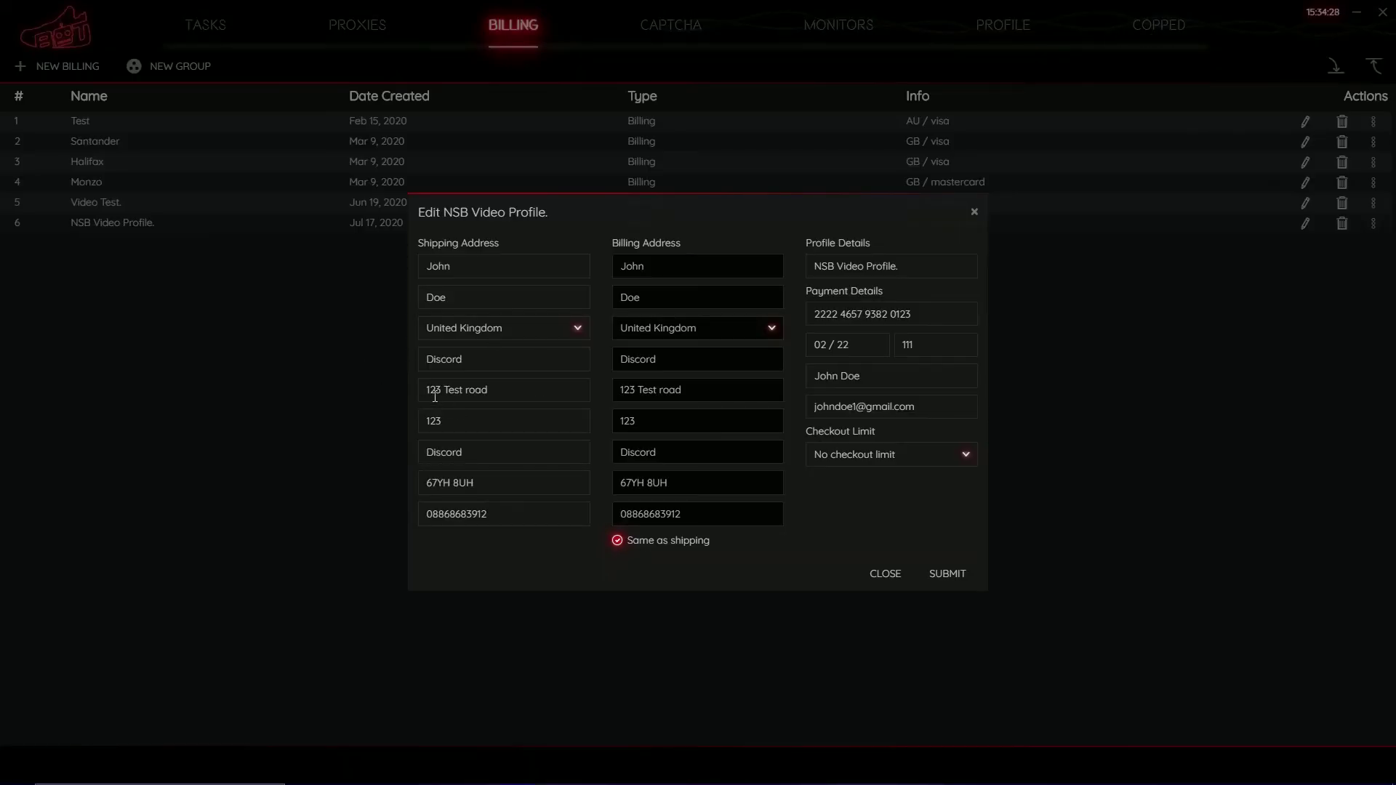
Shorten 'road' to 'rd' at the end of the shipping street address.
left_click(498, 390)
key("BackSpace")
key("BackSpace")
key("BackSpace")
type("d")
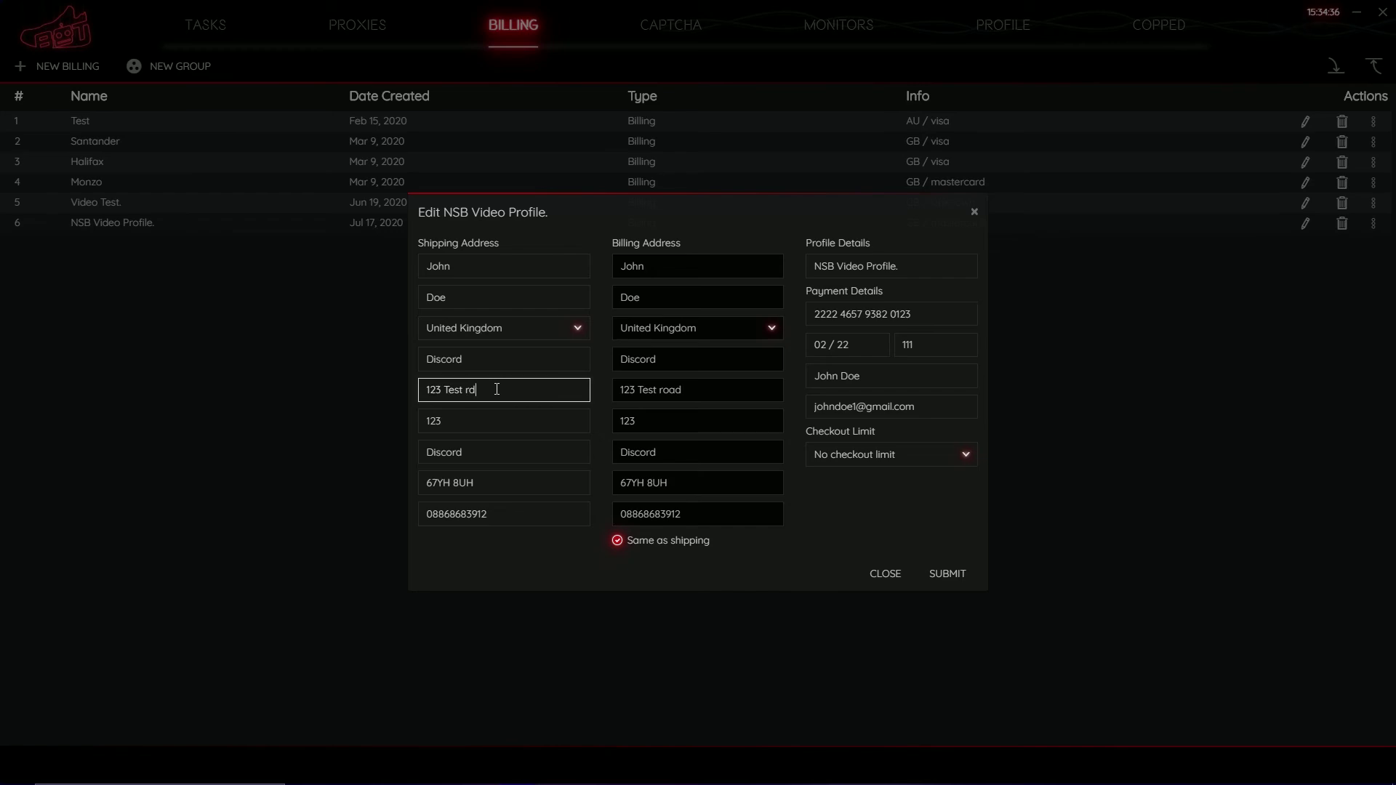